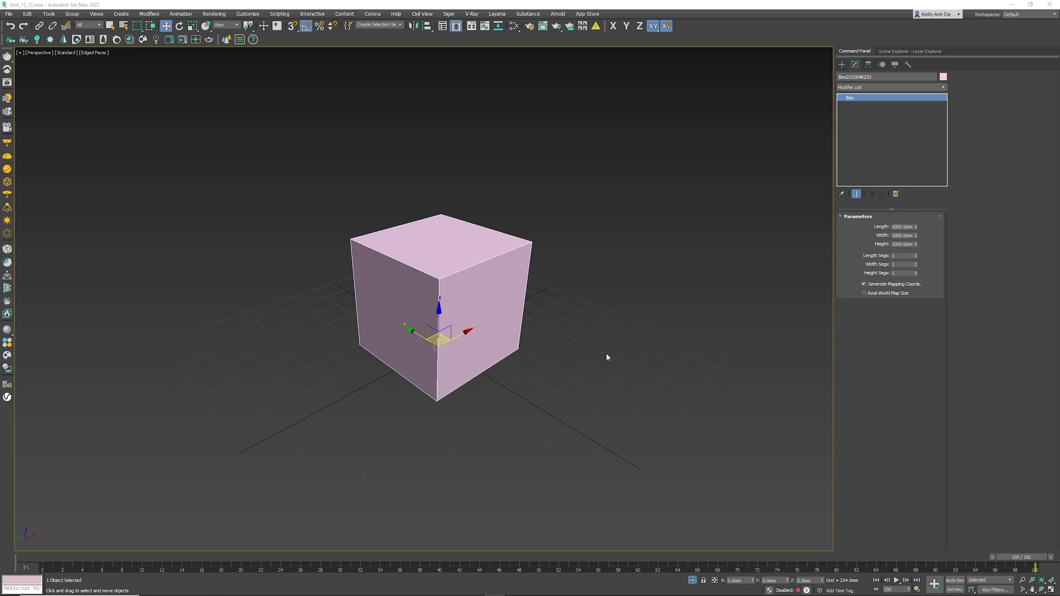
Step: Drag the cube off the origin along Y and X, then raise it to Z 1032.467mm
middle_click_drag(606, 358, 541, 336, "alt")
scroll(546, 353, "down", 3)
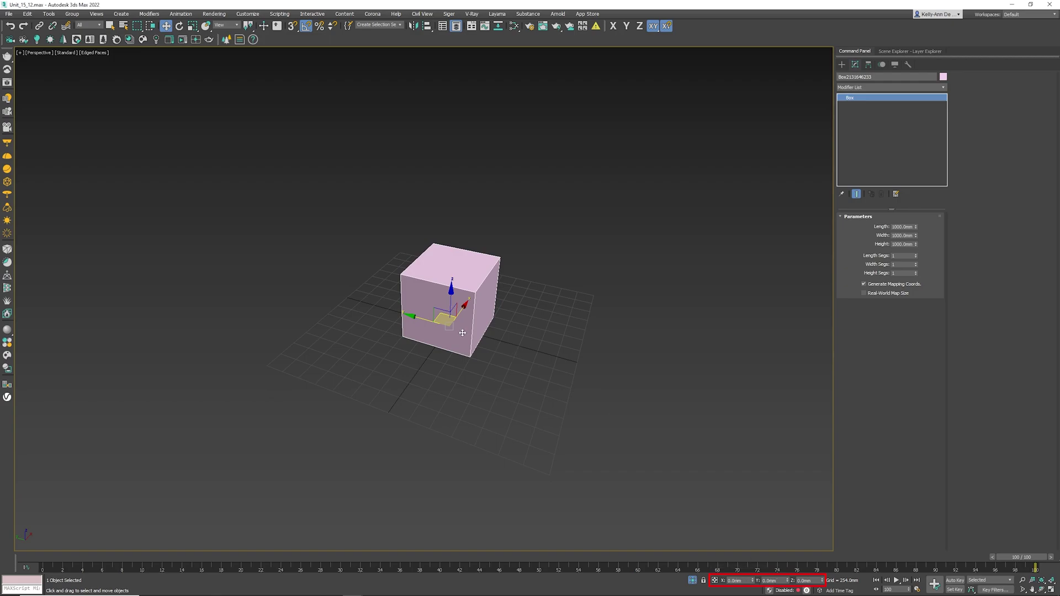
left_click_drag(420, 320, 639, 379)
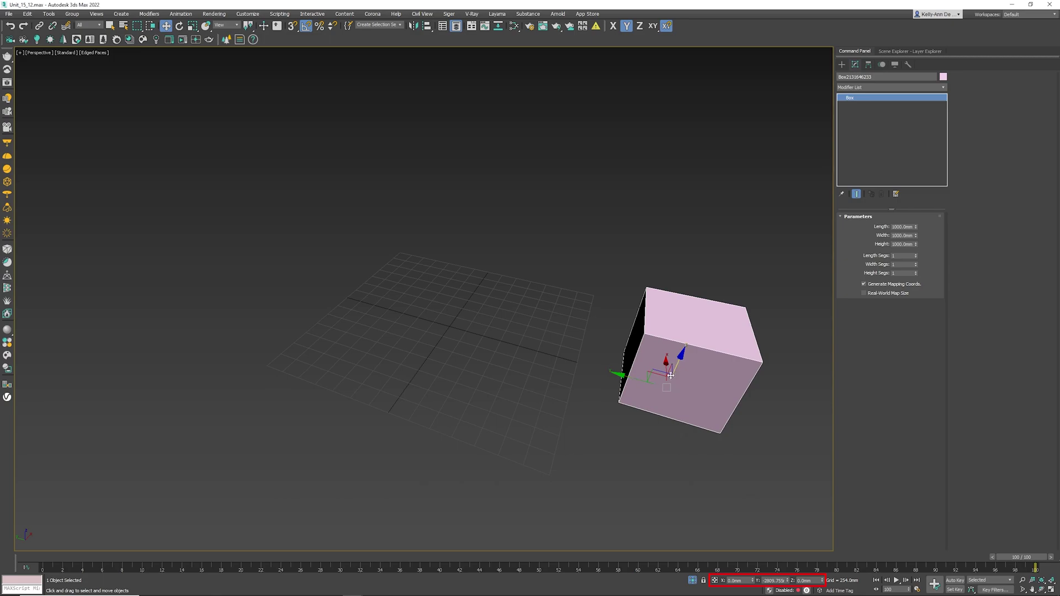
left_click_drag(672, 363, 670, 266)
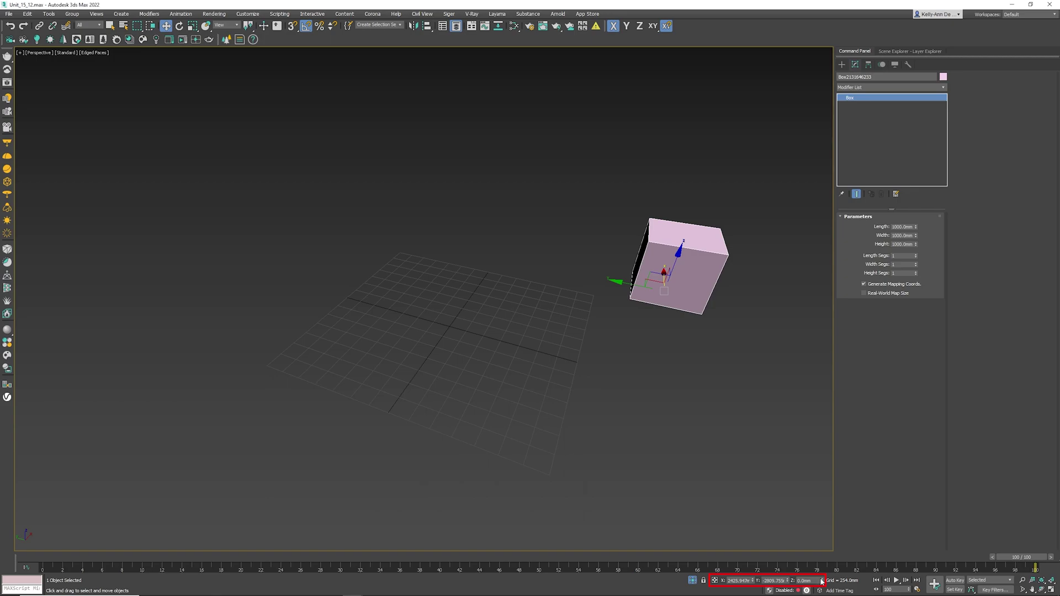
left_click_drag(822, 580, 821, 517)
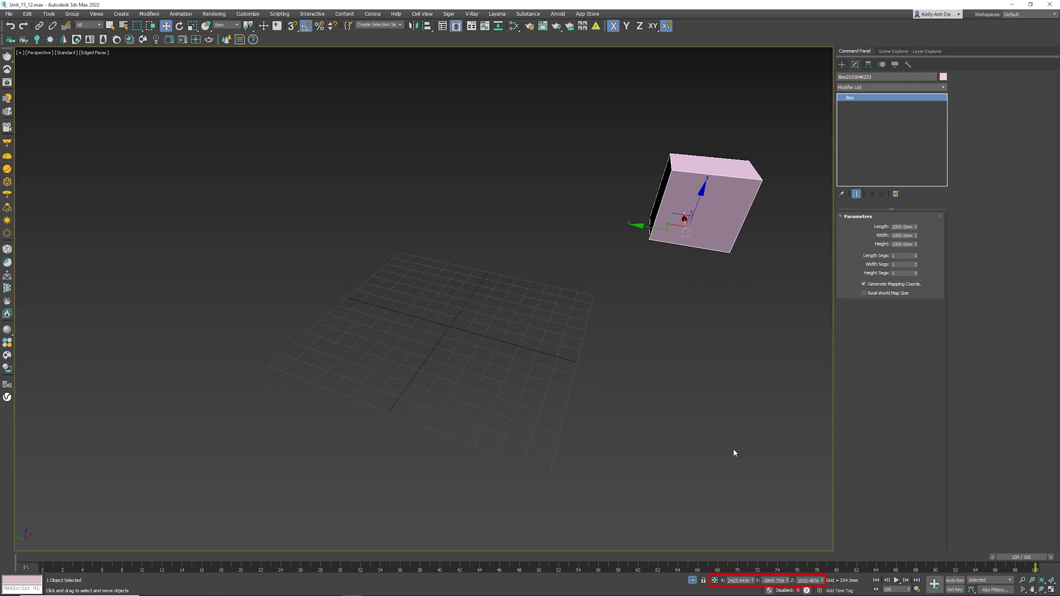
middle_click_drag(687, 257, 634, 308, "alt")
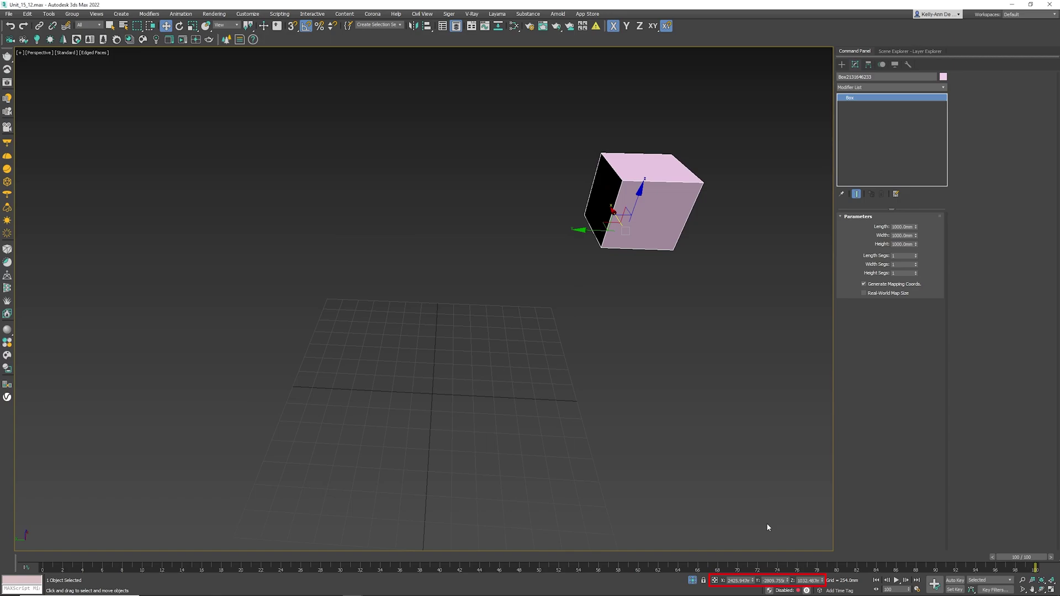
Step: Reset the cube's X, Y and Z positions to 0.0mm to return it to the origin
right_click(754, 581)
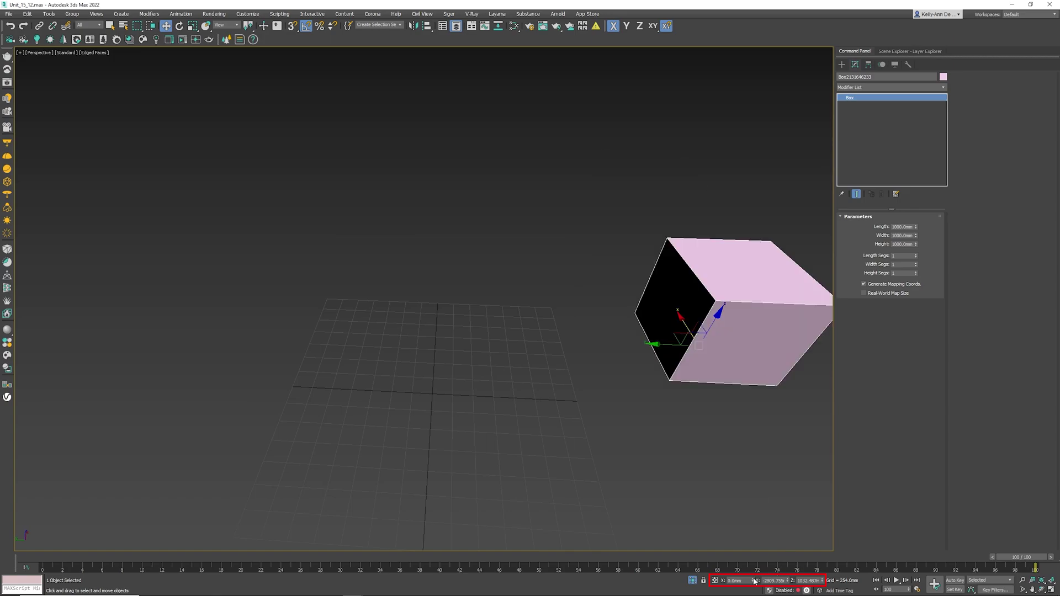
right_click(788, 581)
right_click(823, 581)
middle_click_drag(577, 473, 590, 446, "alt")
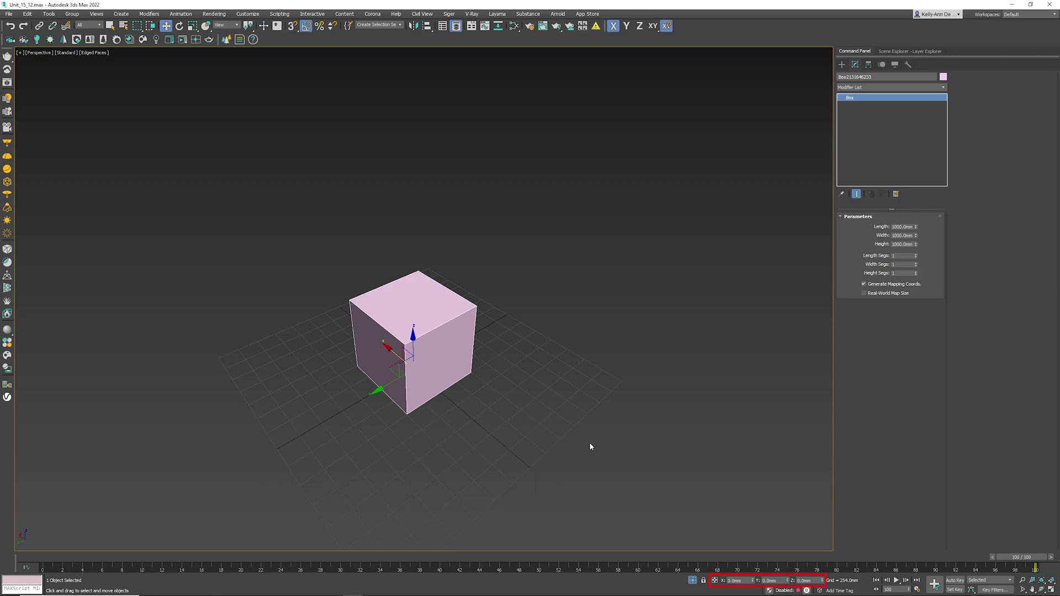
scroll(538, 428, "down", 5)
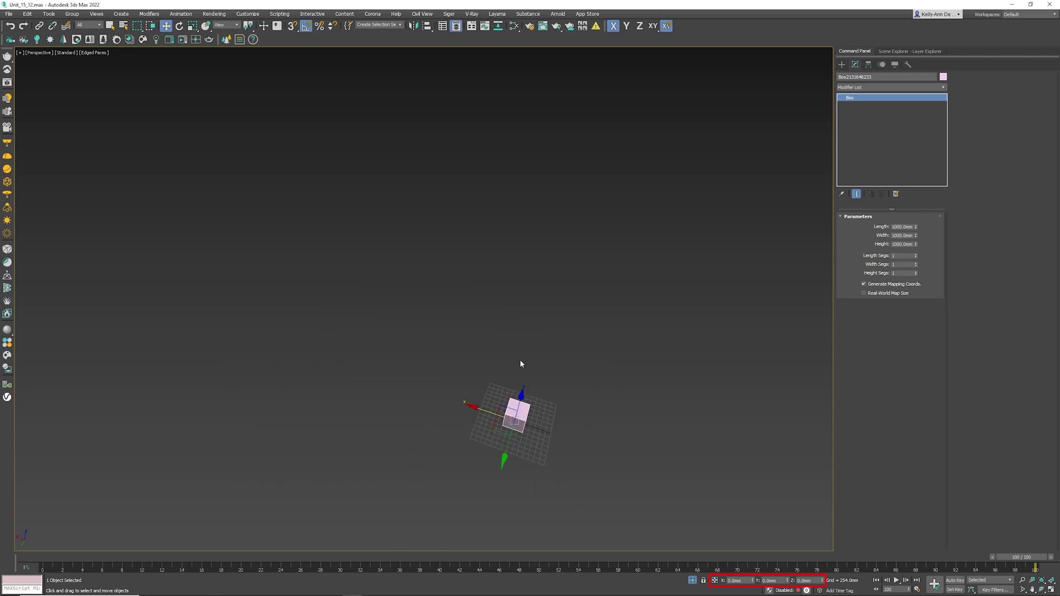
Step: View the kitchen through CoronaCamera002 and select the kitchen island group
key("c")
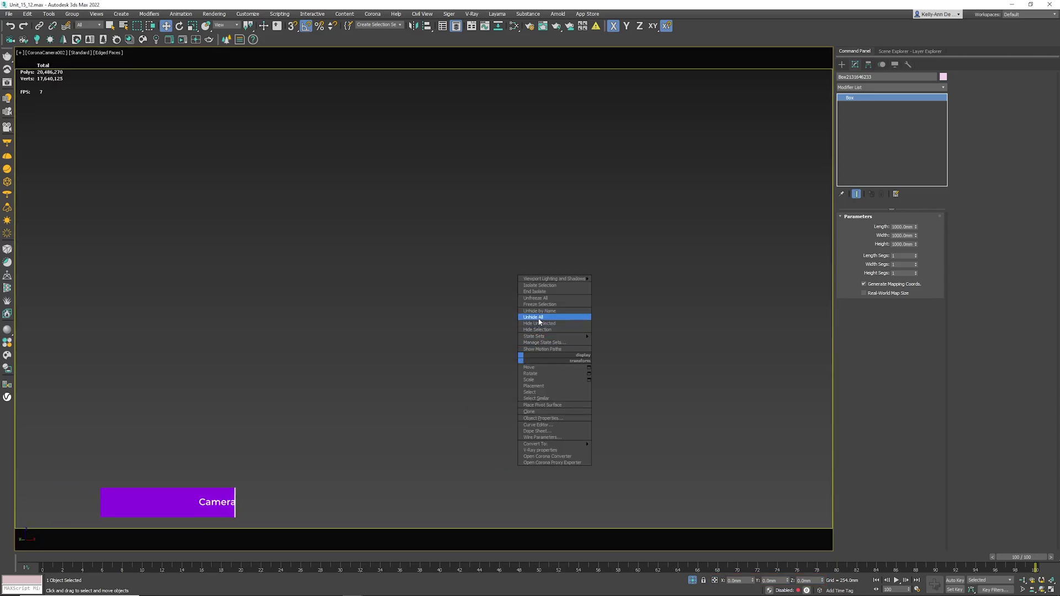
left_click(535, 317)
left_click(496, 428)
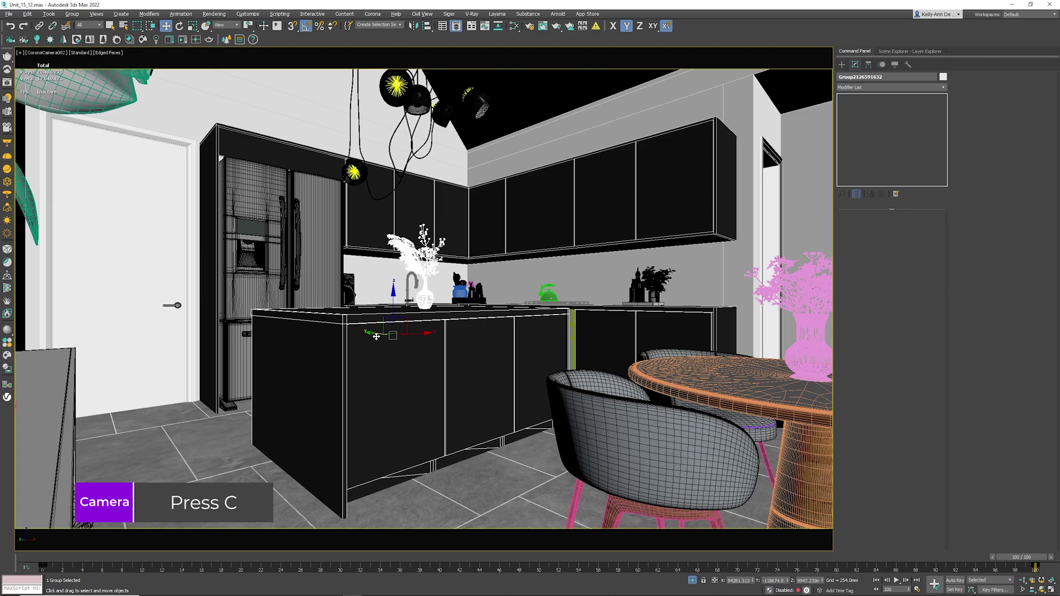
Step: Try moving the island along Y, including a 106 mm move, and undo each attempt
left_click_drag(375, 334, 370, 331)
key("ctrl+z")
left_click_drag(374, 335, 365, 327)
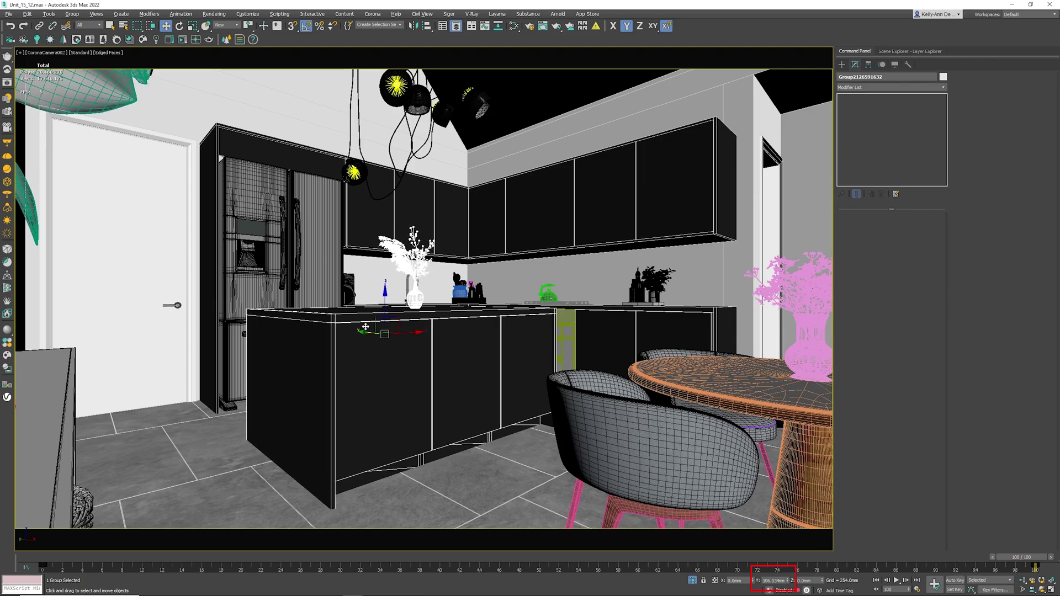
left_click_drag(366, 327, 366, 327)
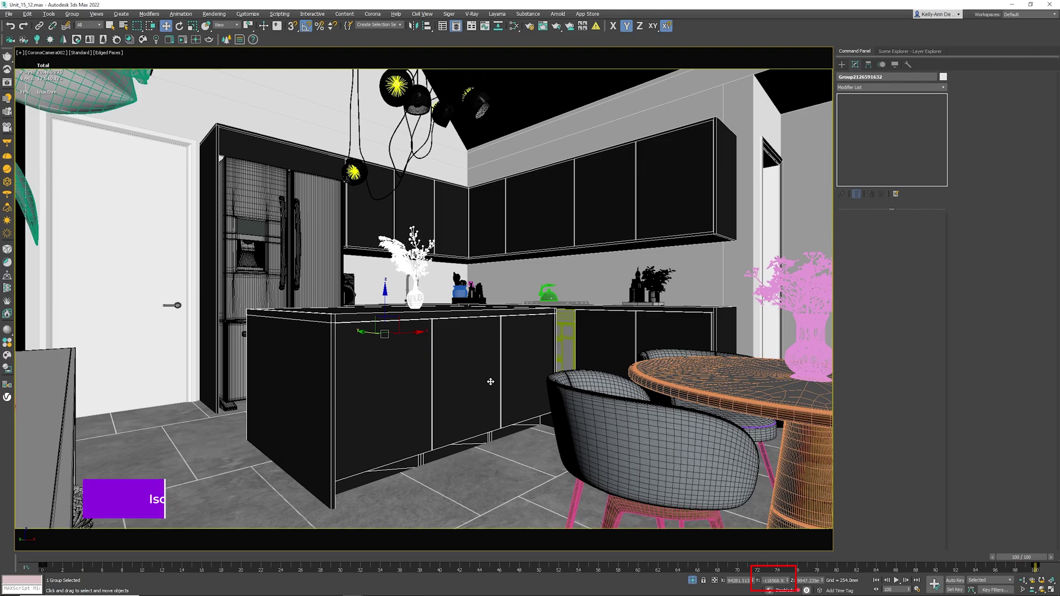
key("ctrl+z")
Step: Isolate the kitchen island and offset it 100 mm along Y using Offset Mode
key("alt+q")
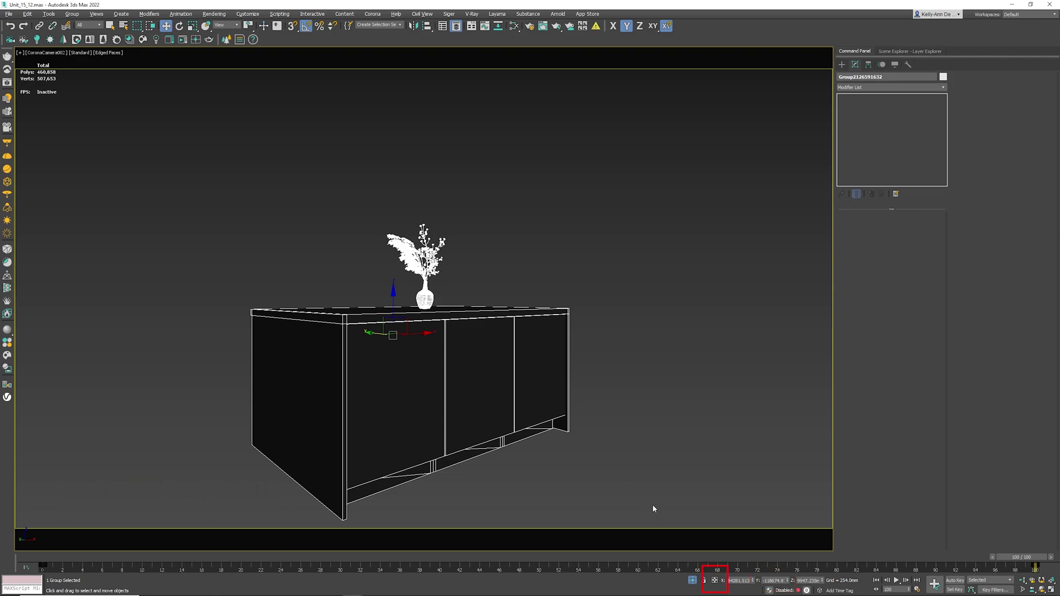
left_click(714, 581)
left_click(759, 581)
type("100")
key("Return")
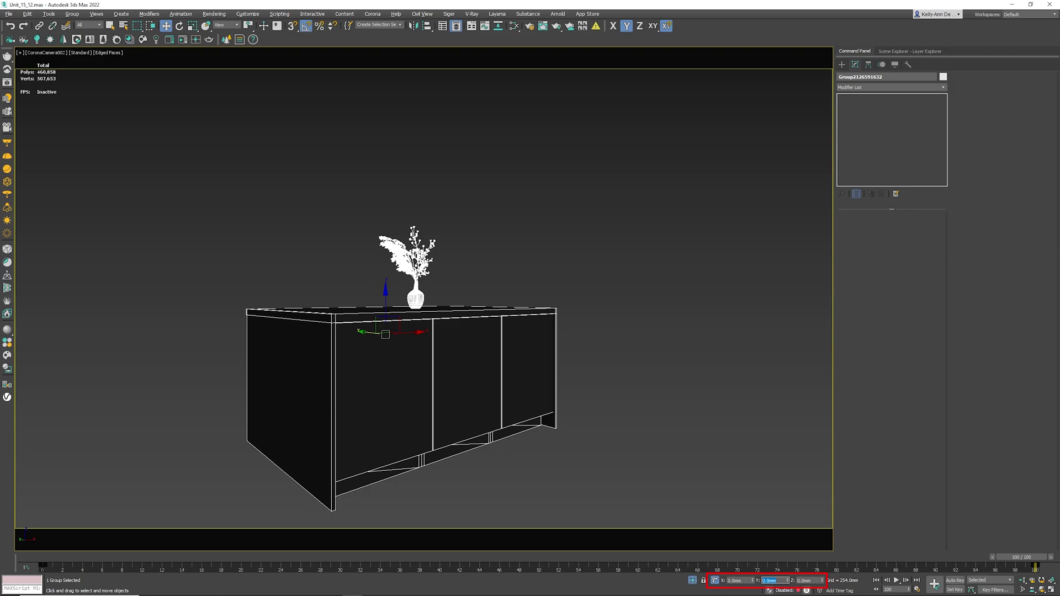
type("10")
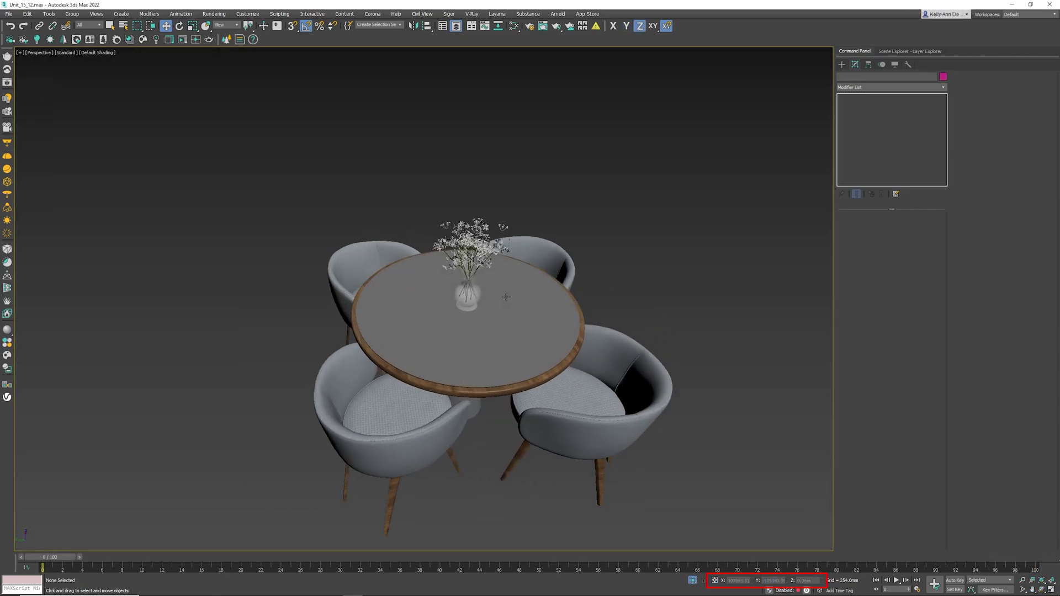
Step: Select the vase, turn on Edged Faces, and offset it 65 mm along Y
left_click(467, 294)
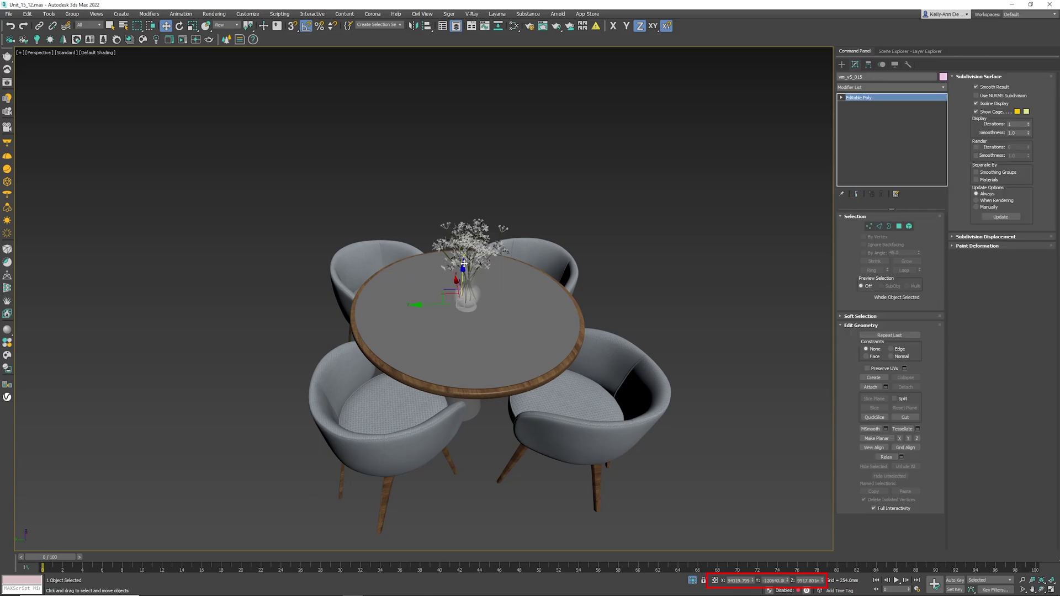
key("F4")
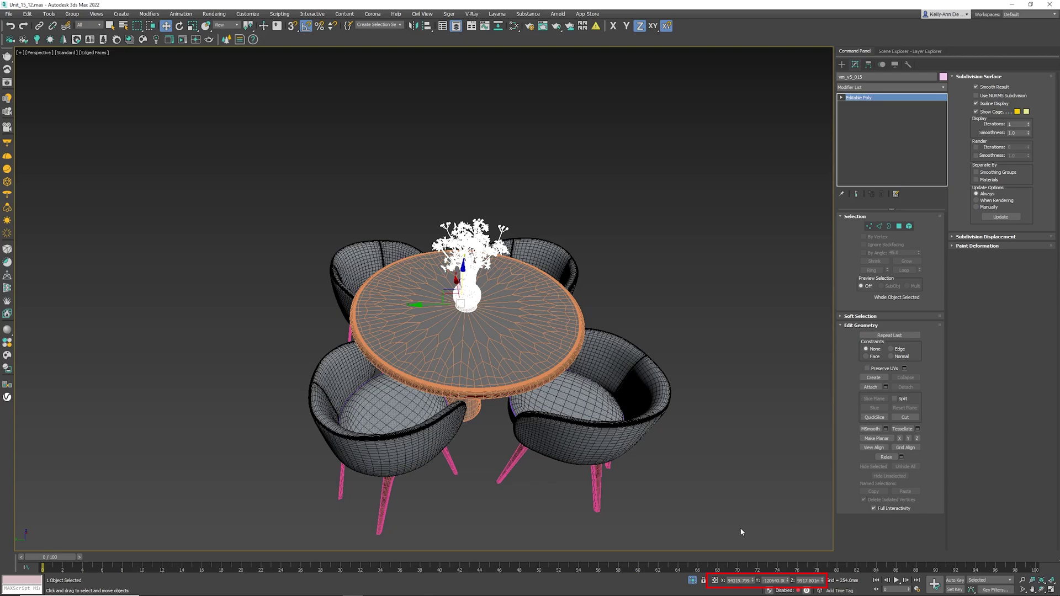
left_click(714, 581)
left_click(771, 580)
key("Return")
Step: Step the vase repeatedly by 10 mm offsets along Y across the tabletop
type("1")
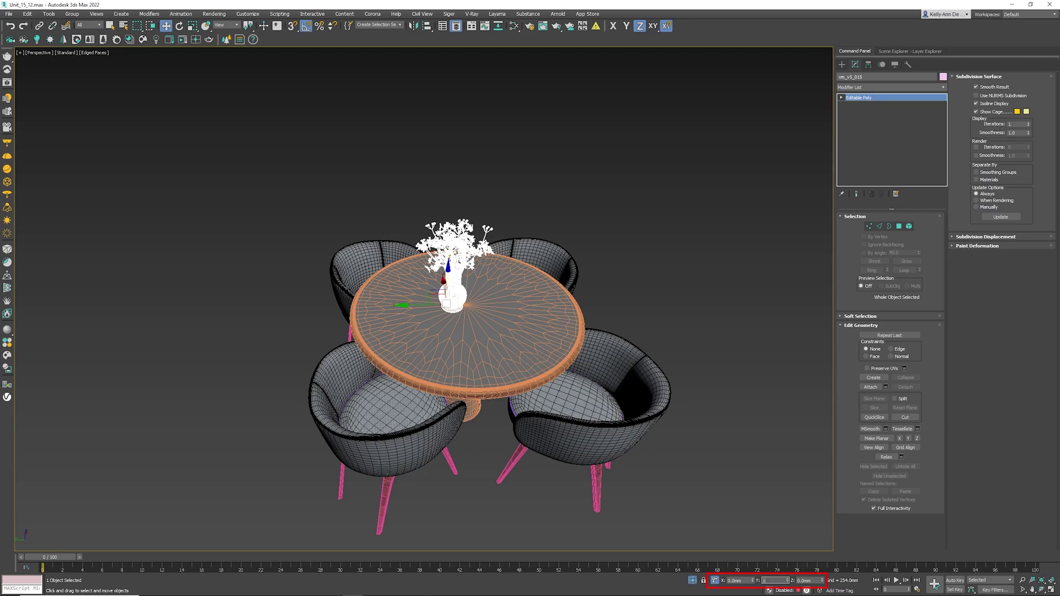
type("0")
key("Return")
type("10")
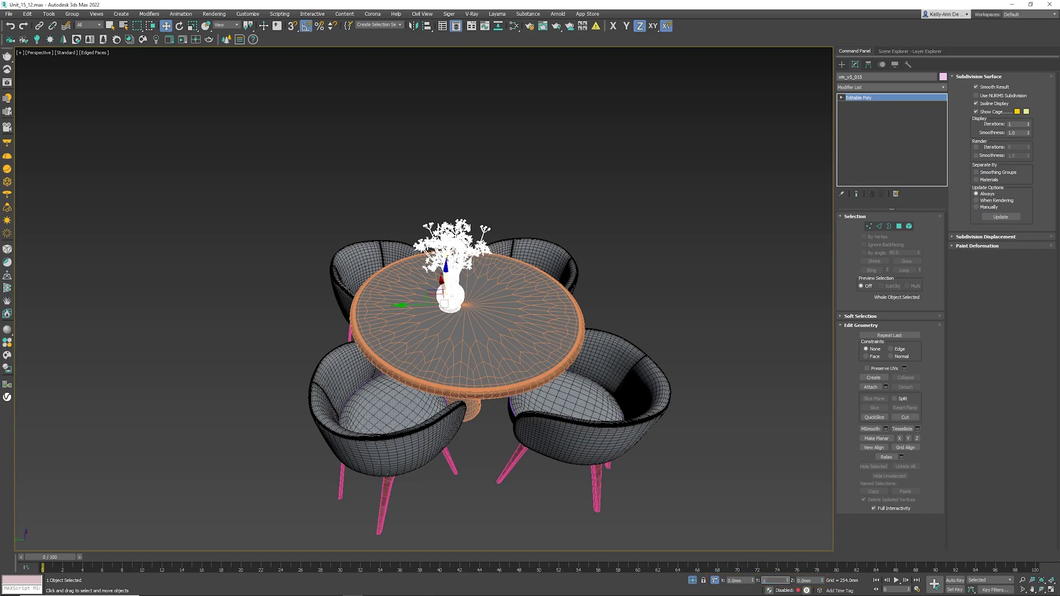
key("Return")
type("10")
key("Return")
type("10")
key("Return")
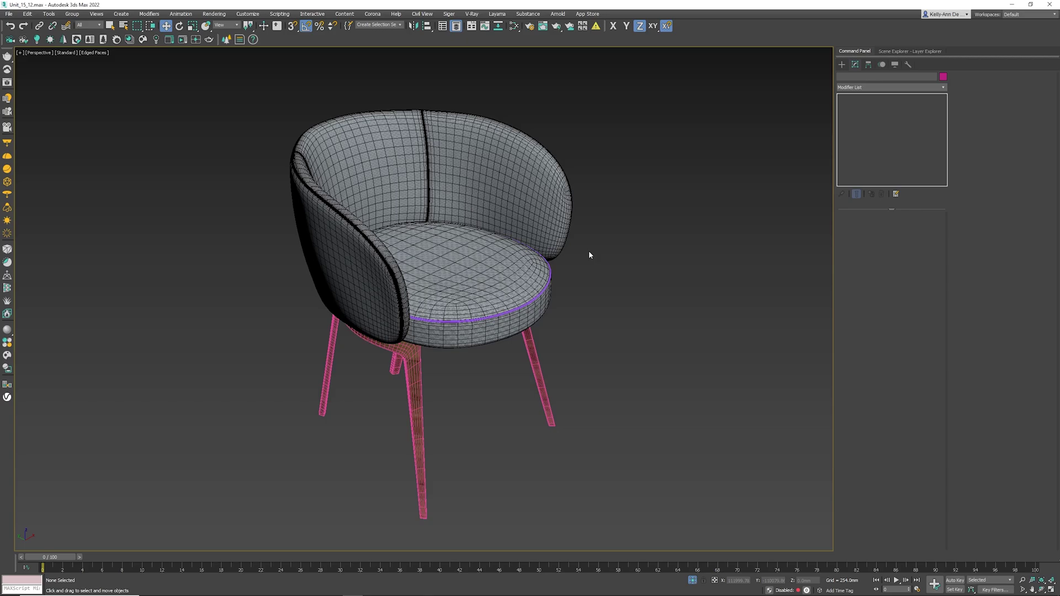
Step: Select the chair group and rotate it about Z by offsets of 25° then 10°
key("ctrl+a")
key("e")
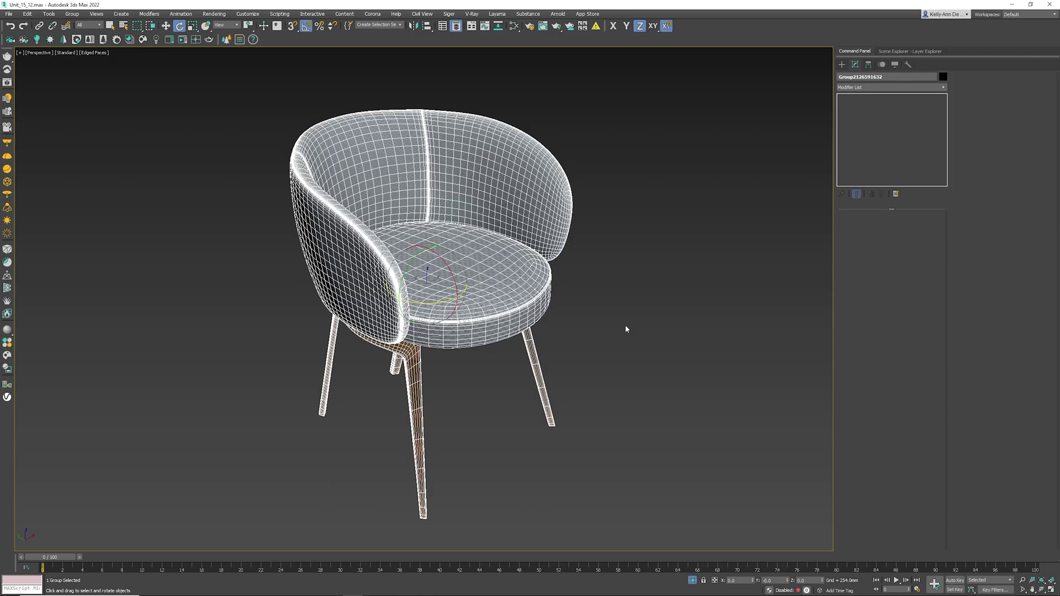
left_click(715, 581)
type("25")
key("Return")
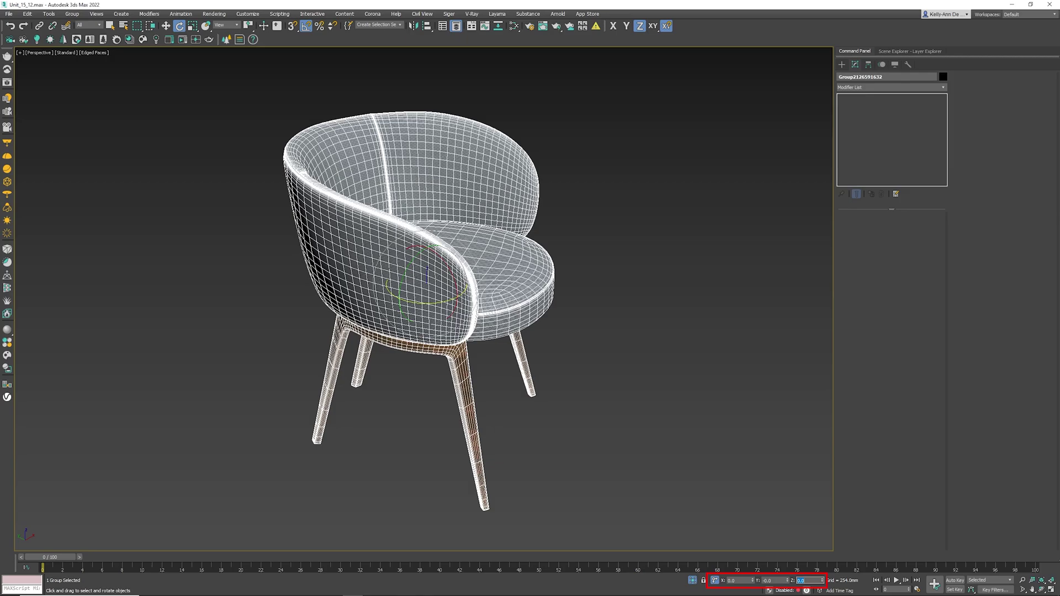
type("10")
key("Return")
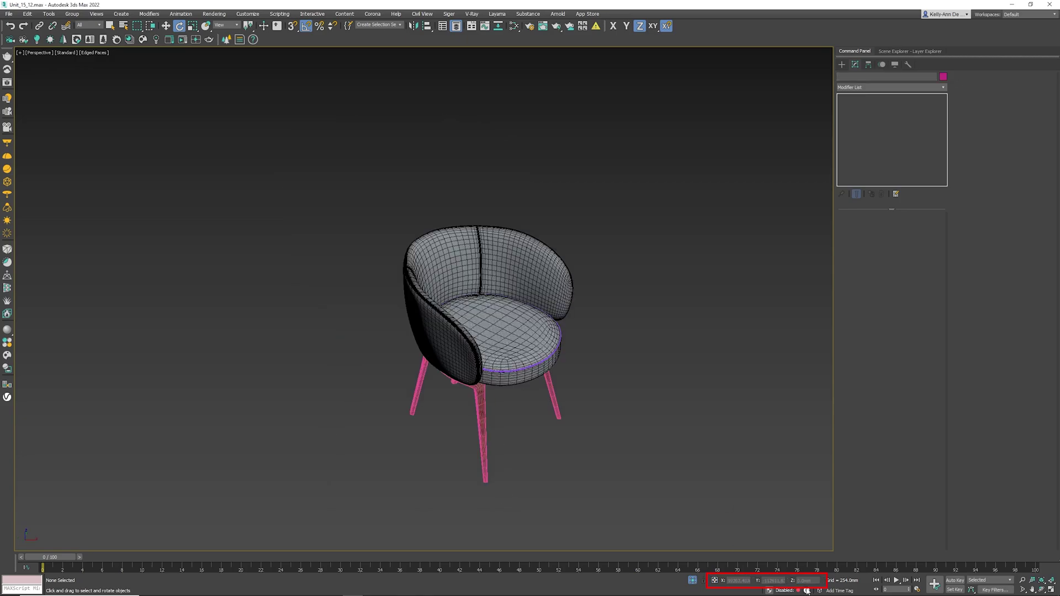
Step: Reset the chair's absolute Z rotation to 0, then turn it 40° about Z with the gizmo
left_click(519, 351)
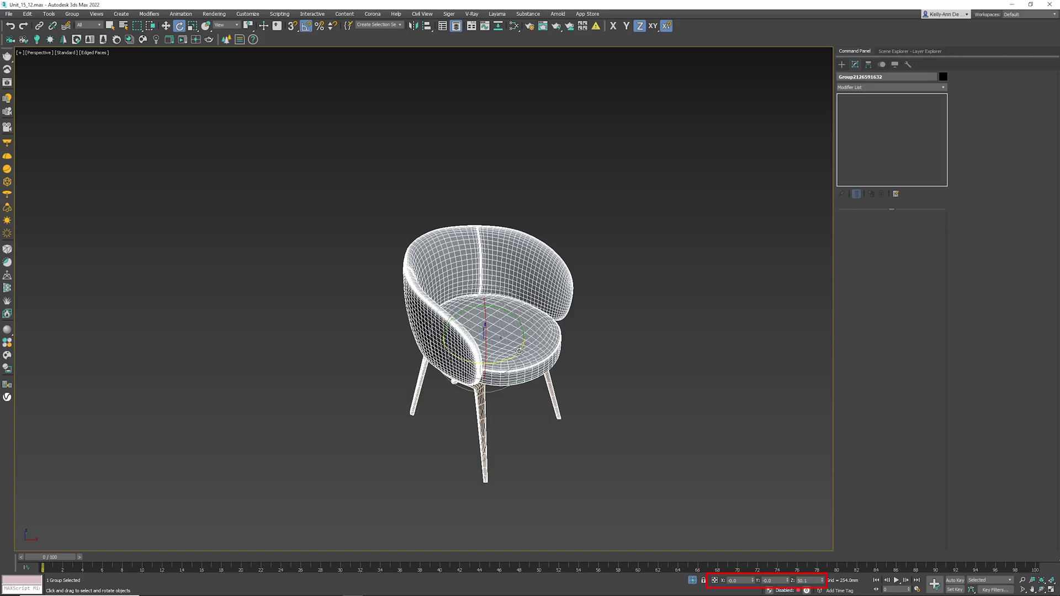
double_click(807, 581)
type("0")
key("Return")
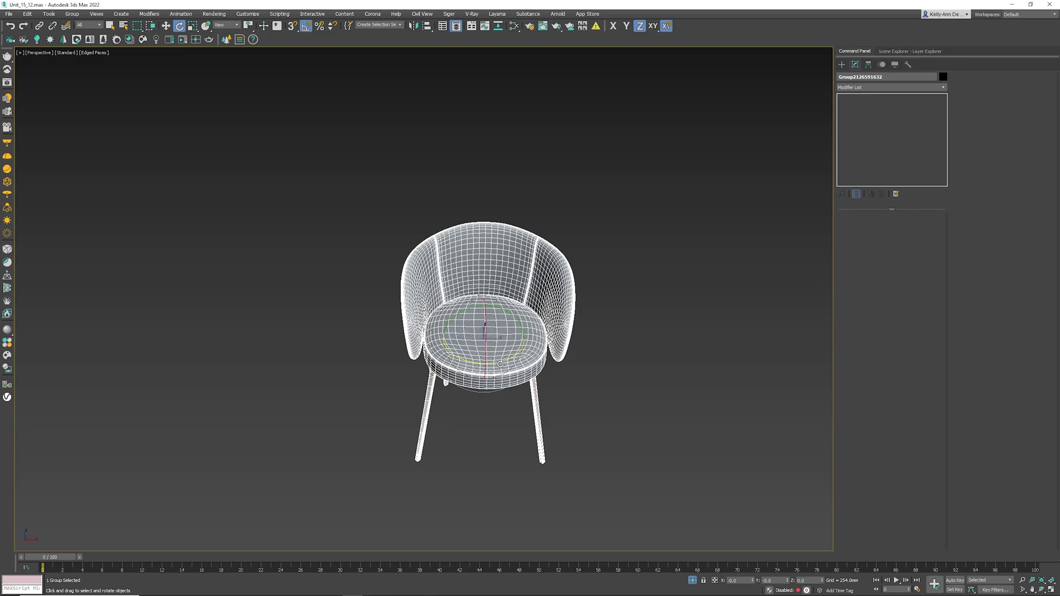
left_click_drag(500, 365, 606, 351)
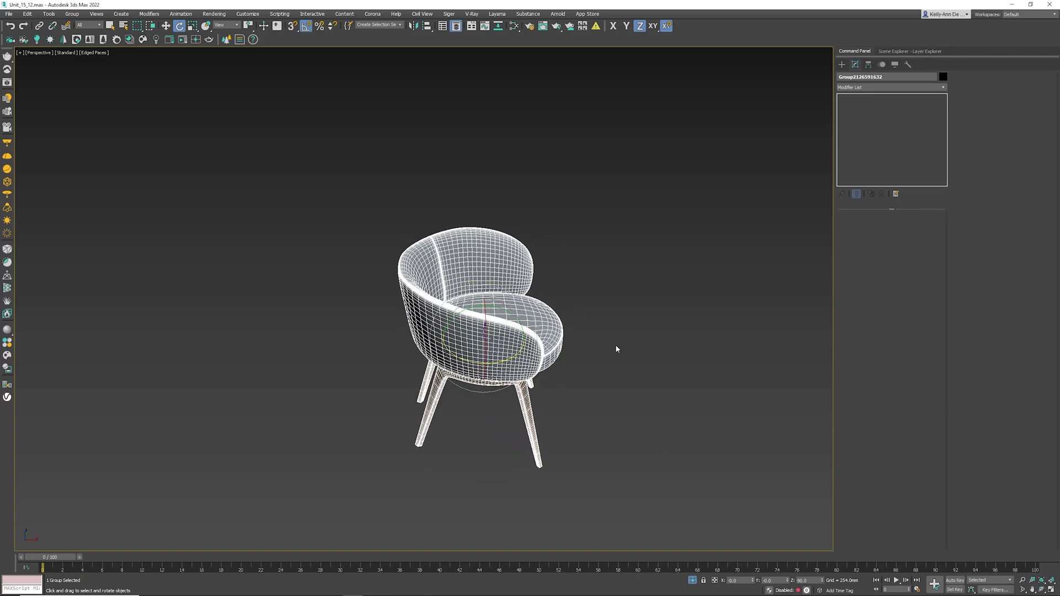